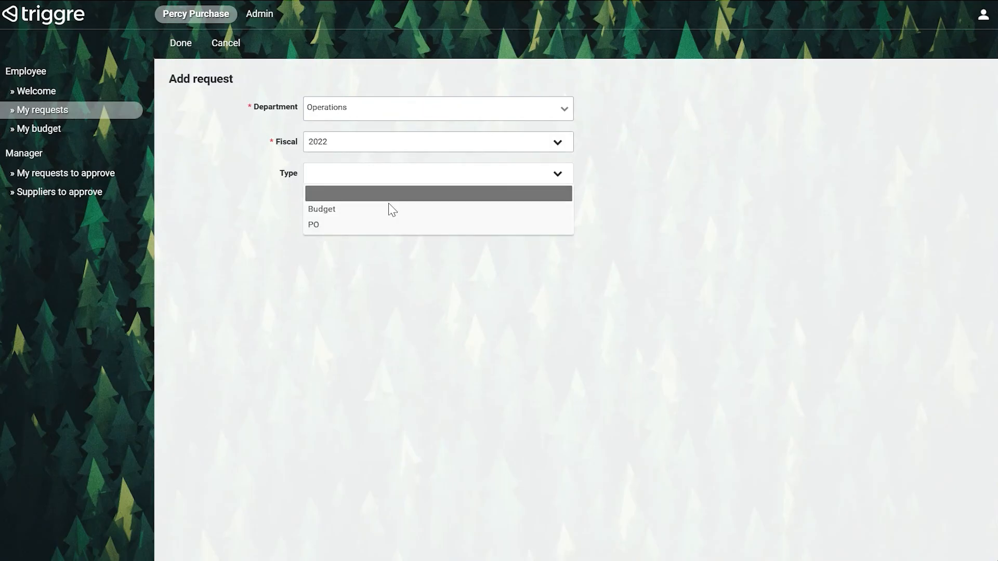
Step: Set the new request's type to PO, continue to the PO form and choose ?Unknown as the supplier
click(390, 223)
click(168, 44)
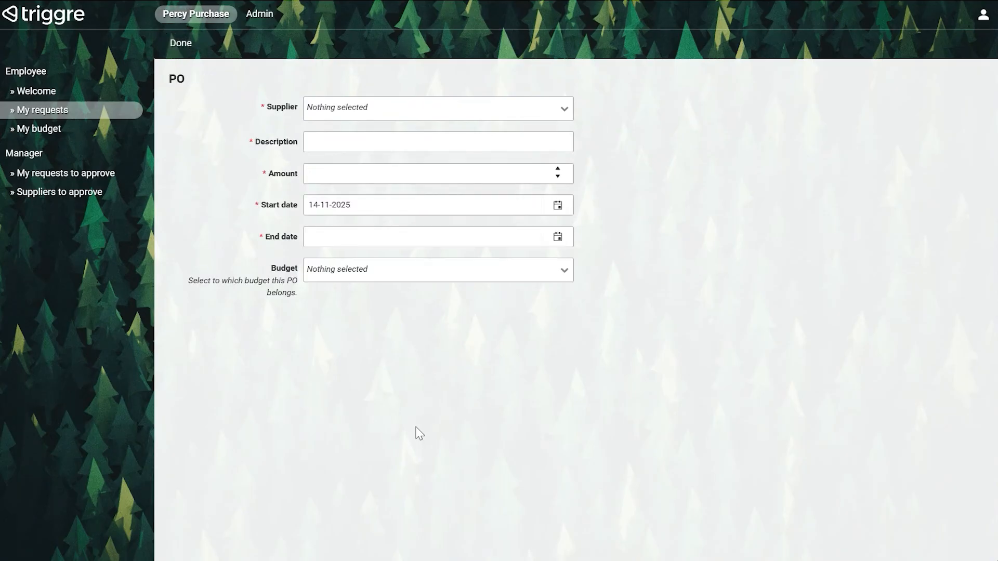
click(444, 109)
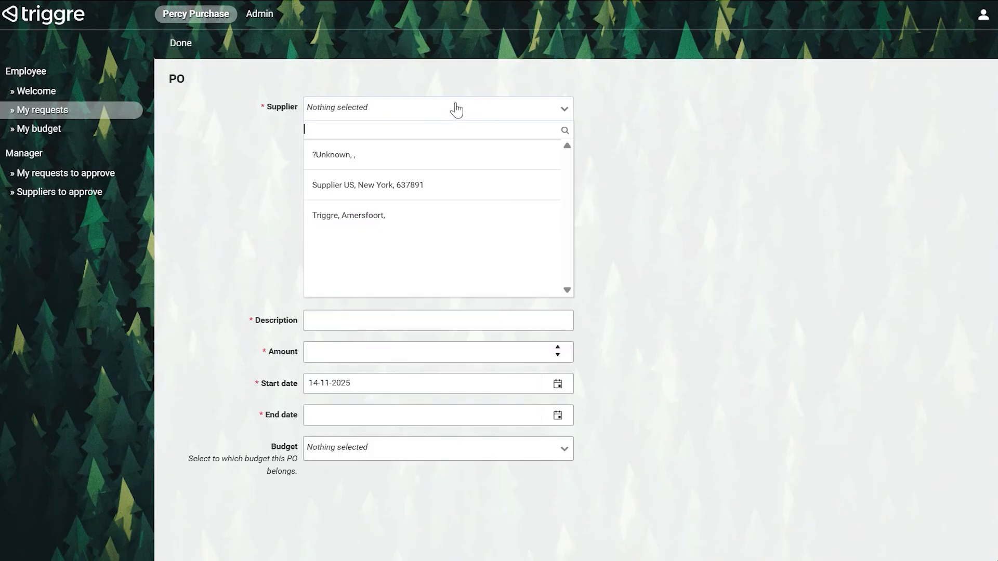
click(357, 155)
Step: Submit the PO with description IT sales, amount 1,276, end date 31-12-2025 and My first budget as its budget
click(375, 140)
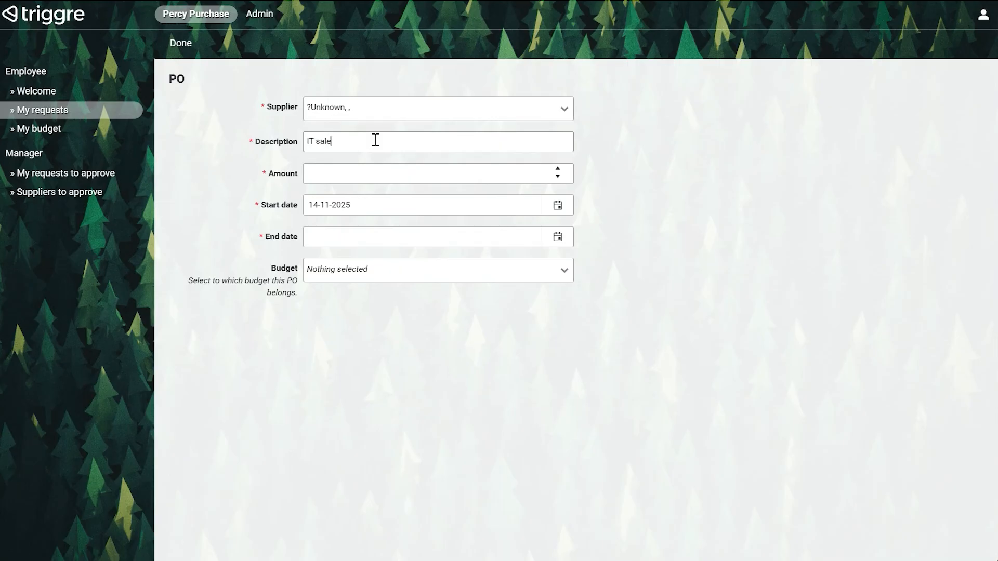
click(372, 172)
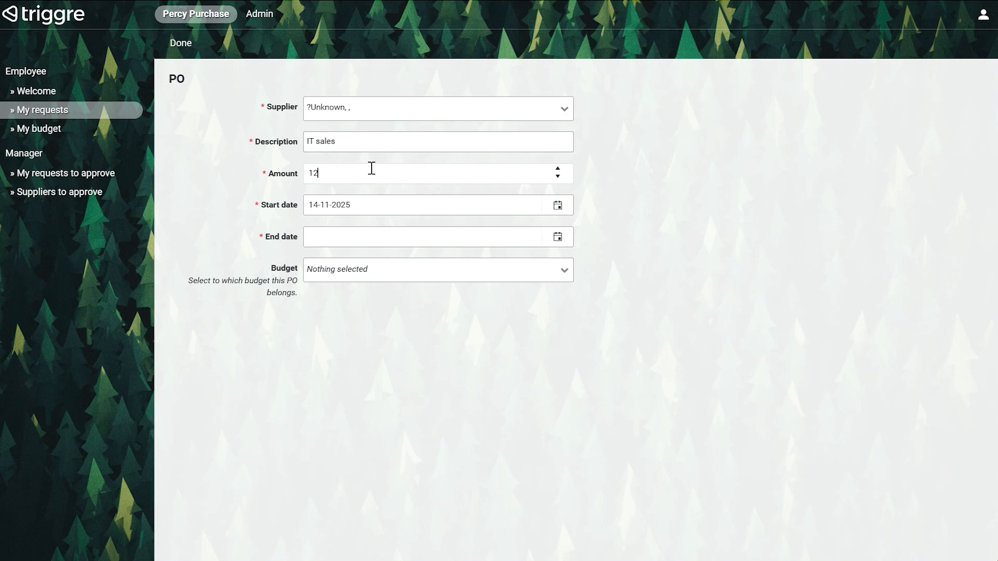
click(348, 236)
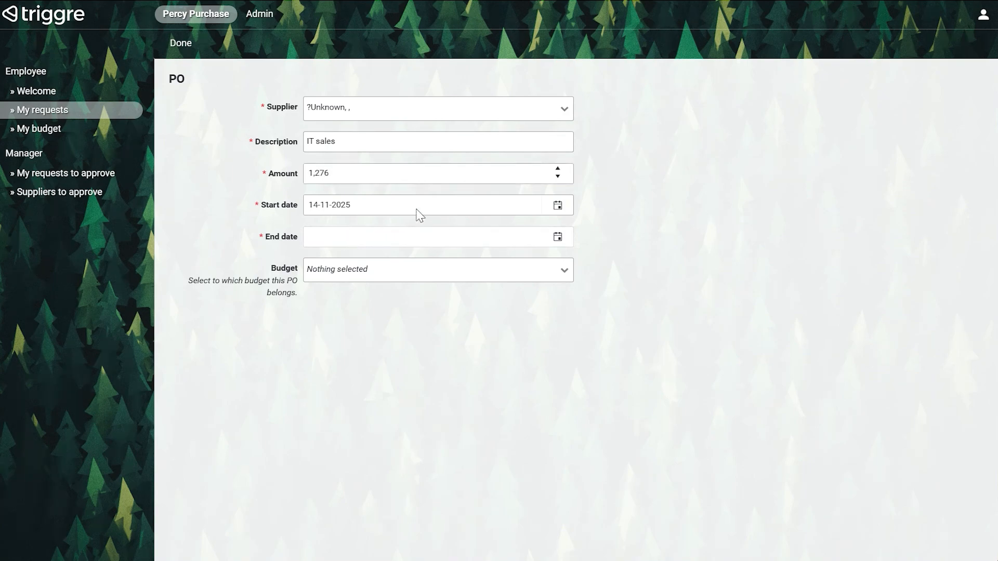
text(31-12-2025)
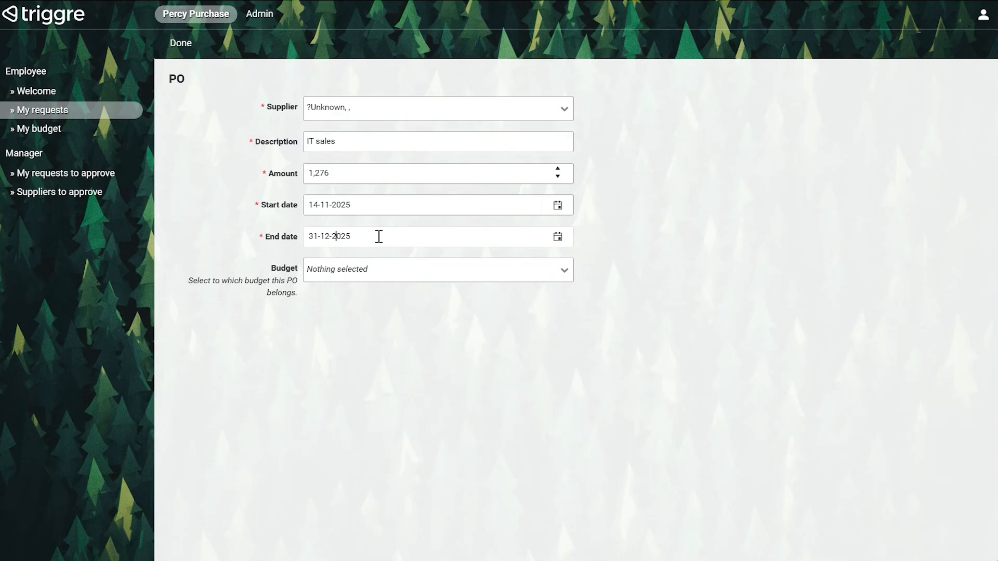
click(398, 269)
click(407, 327)
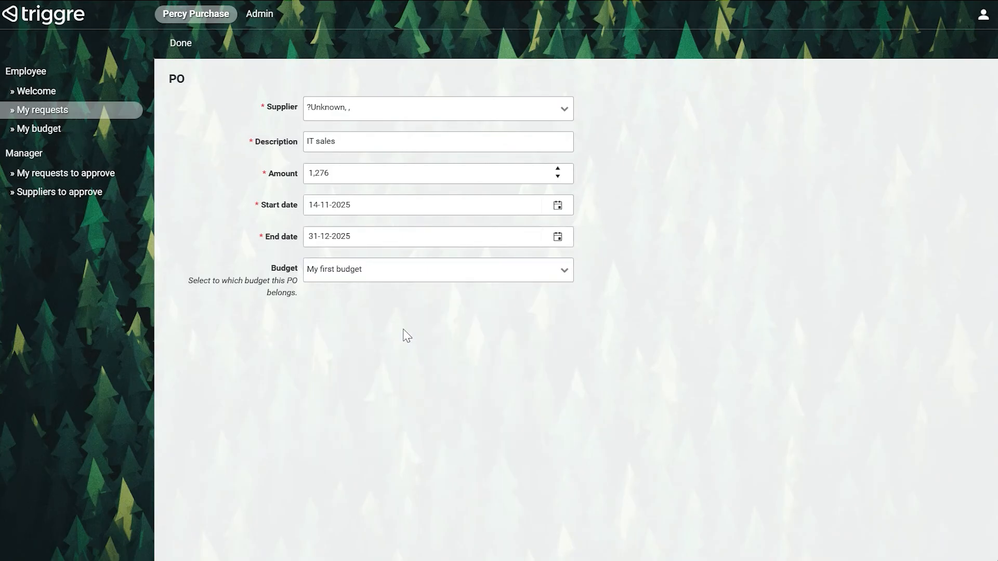
click(177, 43)
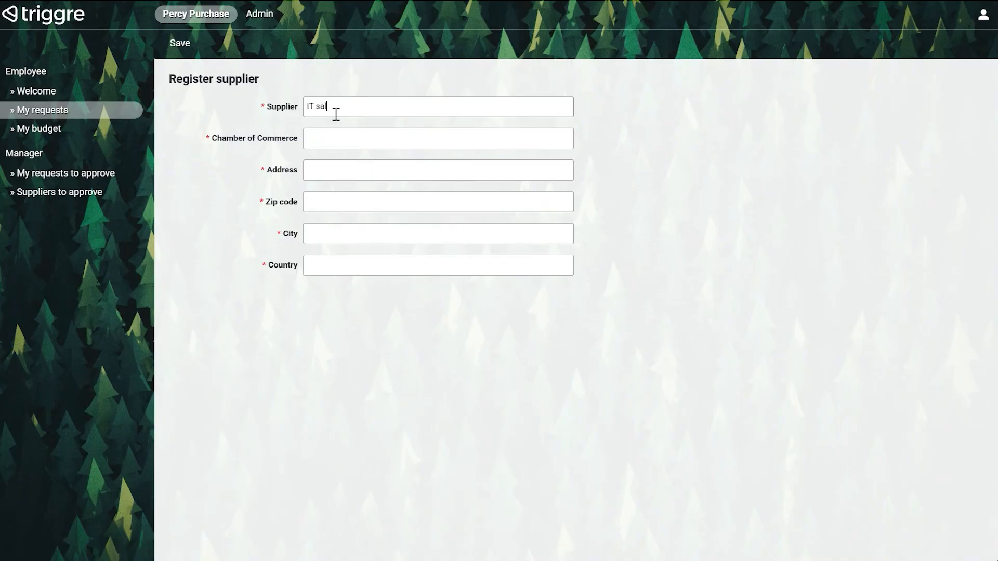
Step: Register IT sales company as a supplier with its Chamber of Commerce number, address, zip code, city and country, and save it
key(Tab)
text(6478932)
key(Tab)
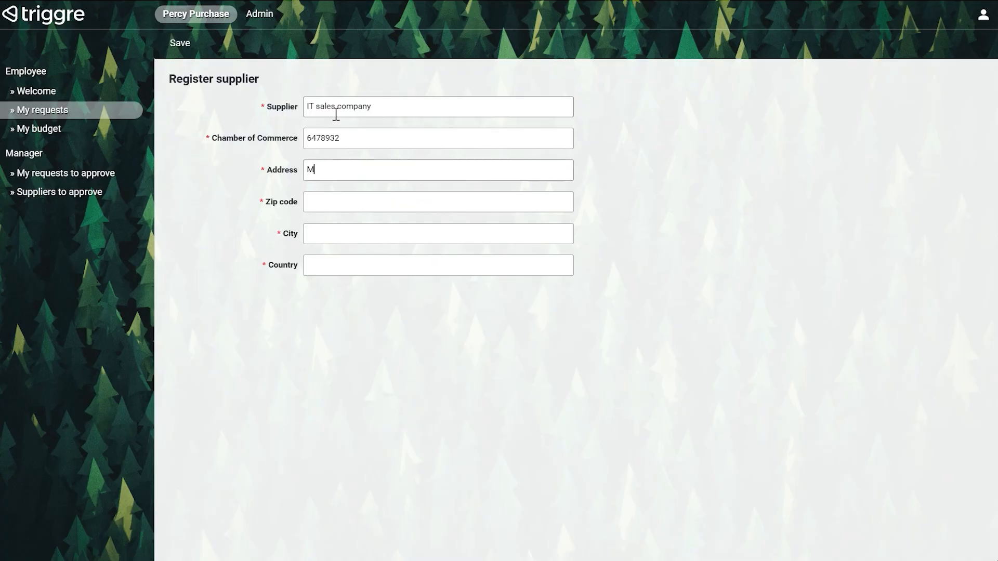
key(Tab)
text(Maanlander 47)
key(Tab)
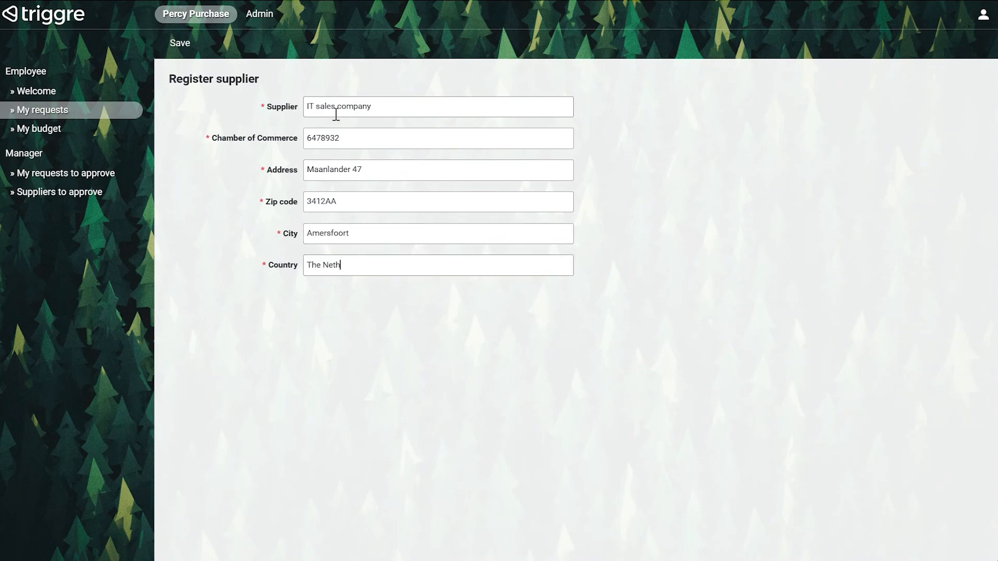
click(181, 44)
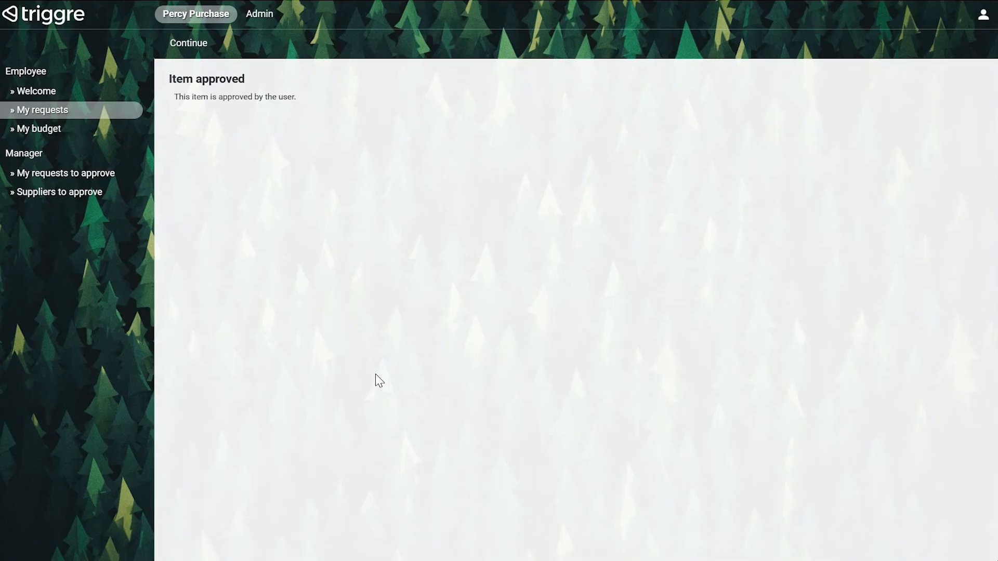
Step: Approve IT sales company among the suppliers awaiting approval and open the supplier overview in the Admin section
click(70, 197)
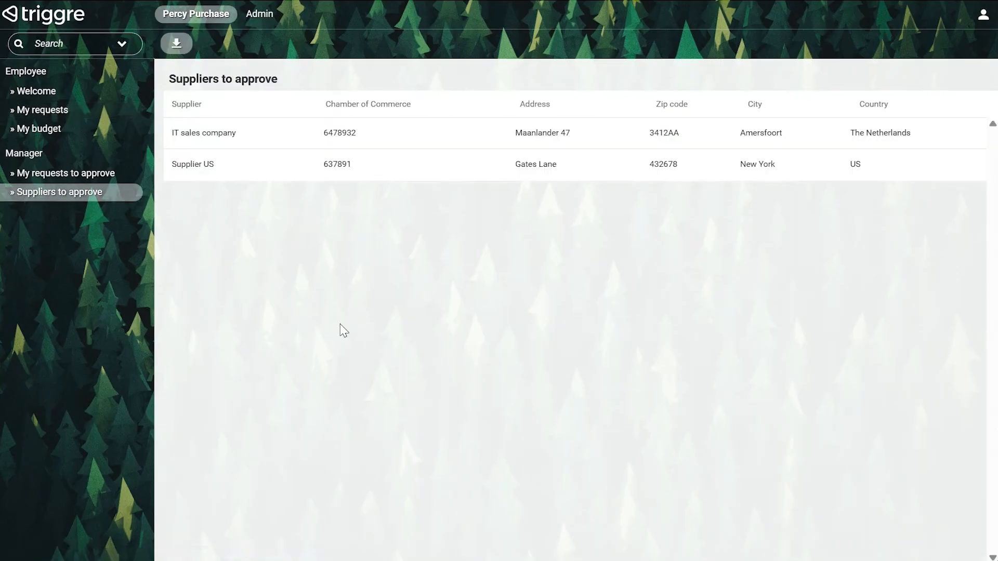
click(338, 139)
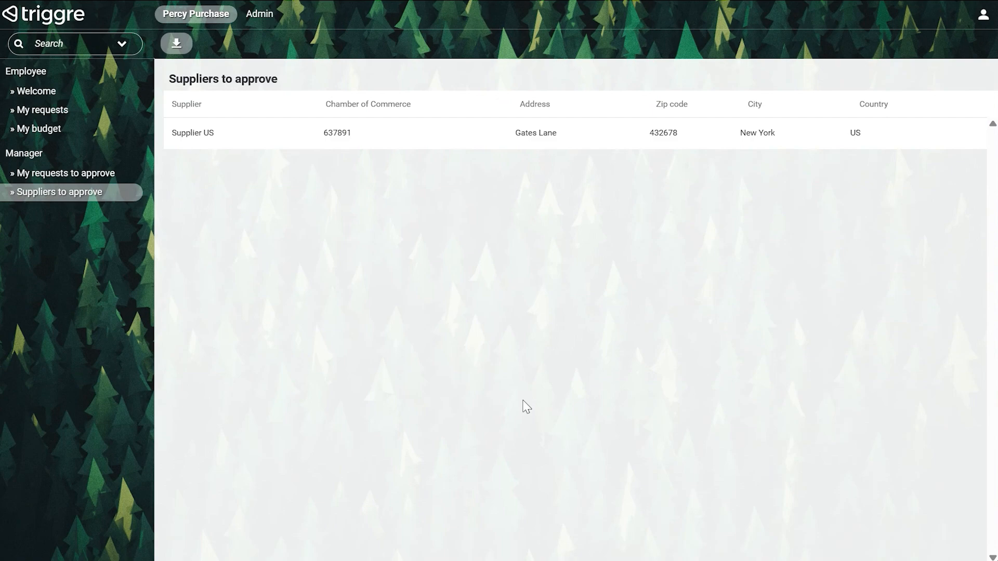
click(263, 15)
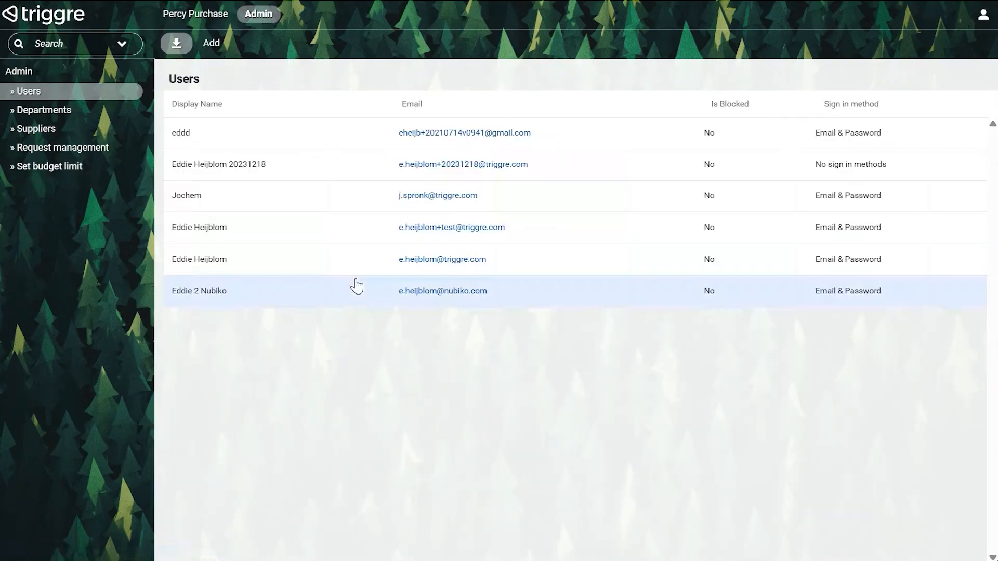
click(68, 129)
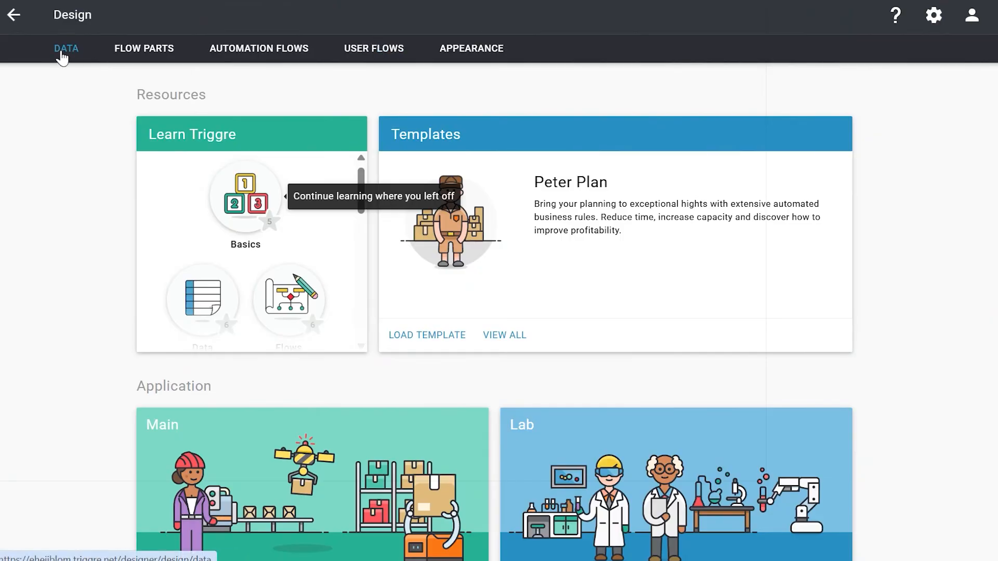
Step: In the Triggre designer, examine the Supplier element's fields and relations in the data model
click(64, 53)
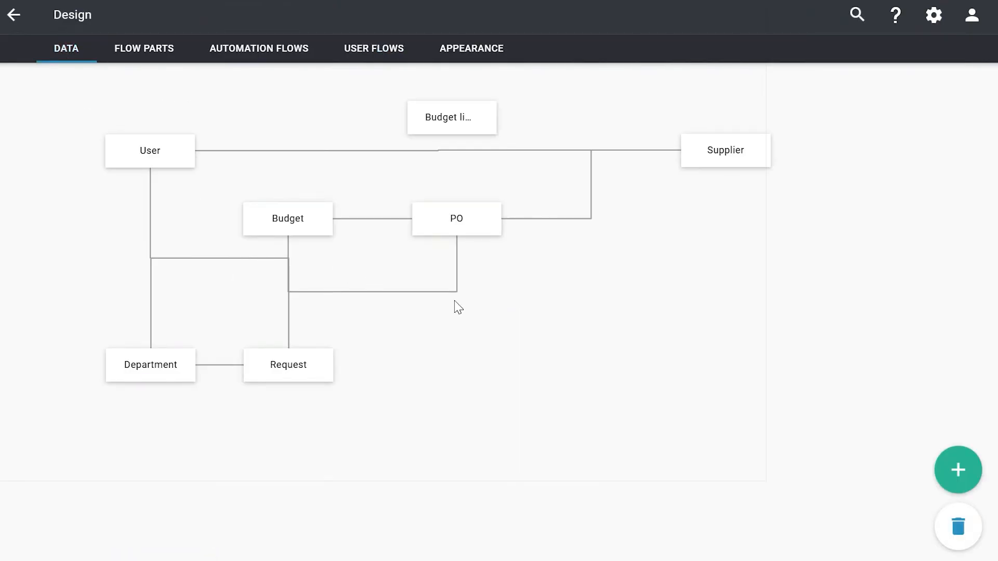
click(741, 152)
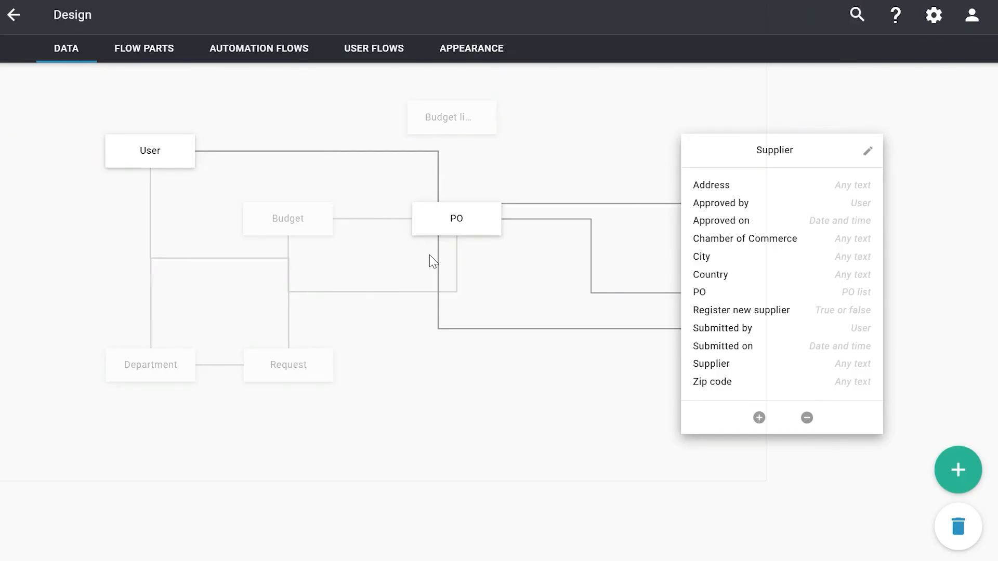
click(475, 392)
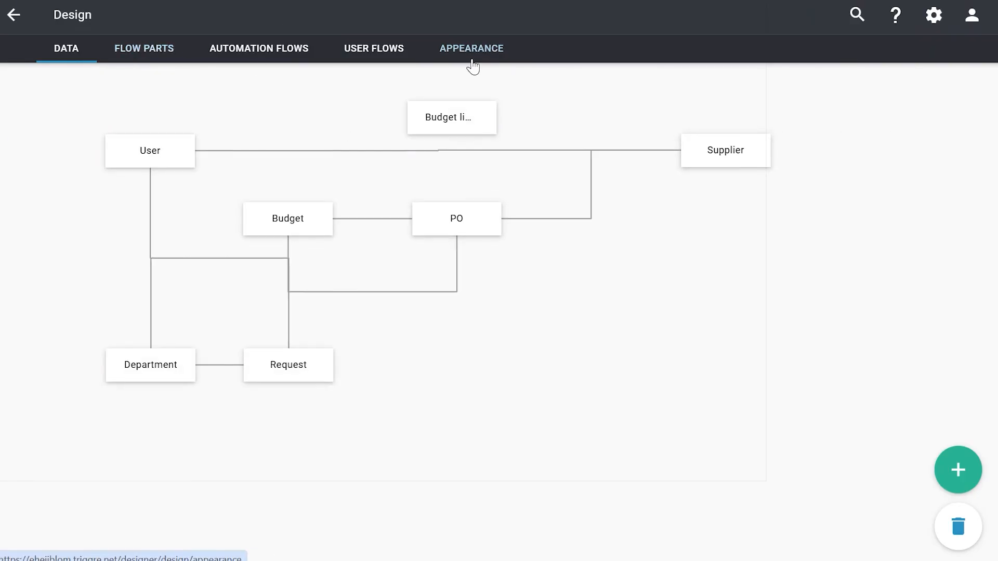
Step: Examine the My requests user flow, from the new-supplier registration decision to the budget limit check
click(357, 55)
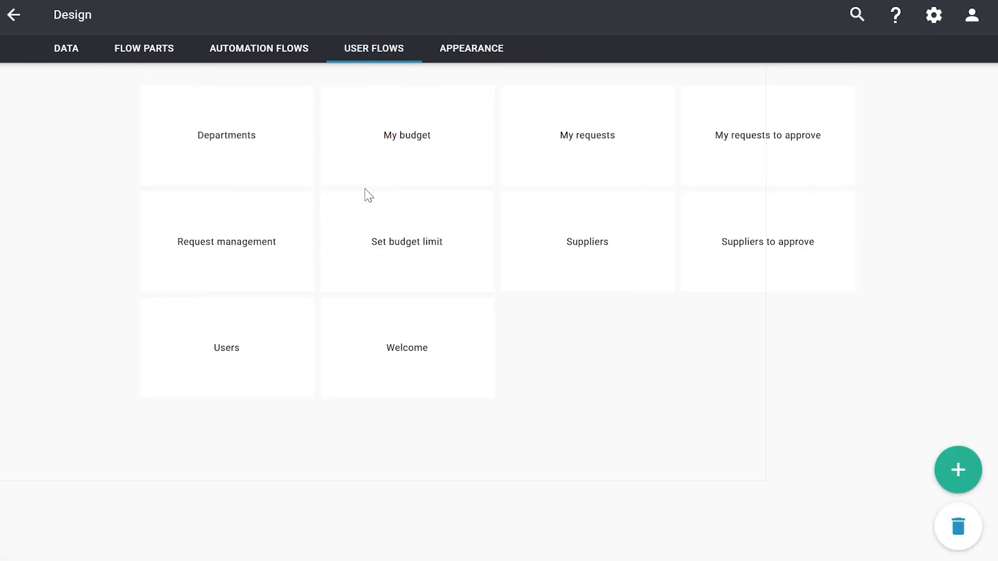
click(603, 141)
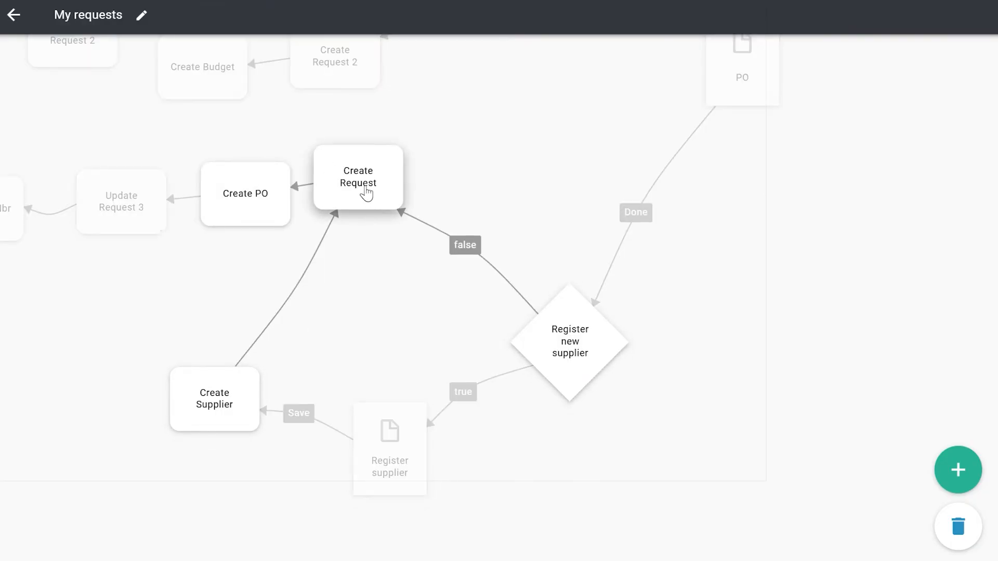
drag(326, 124, 662, 211)
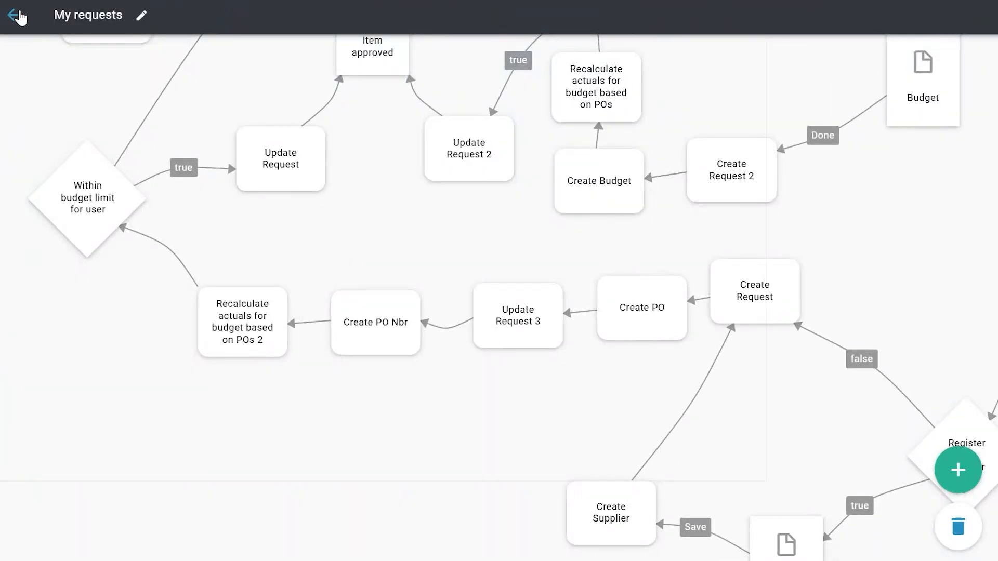
Step: Leave the My requests flow and open the Suppliers to approve user flow
click(14, 15)
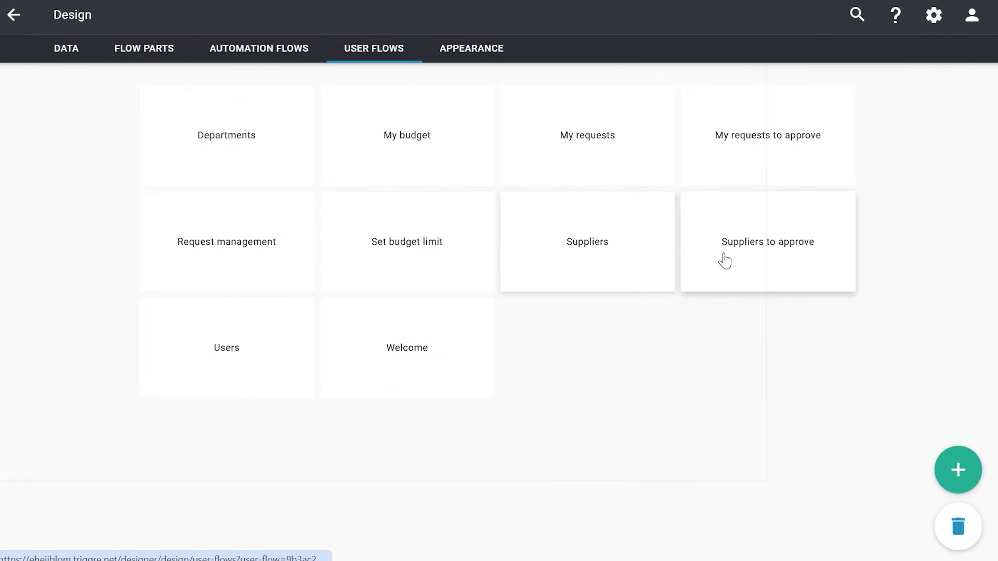
click(738, 277)
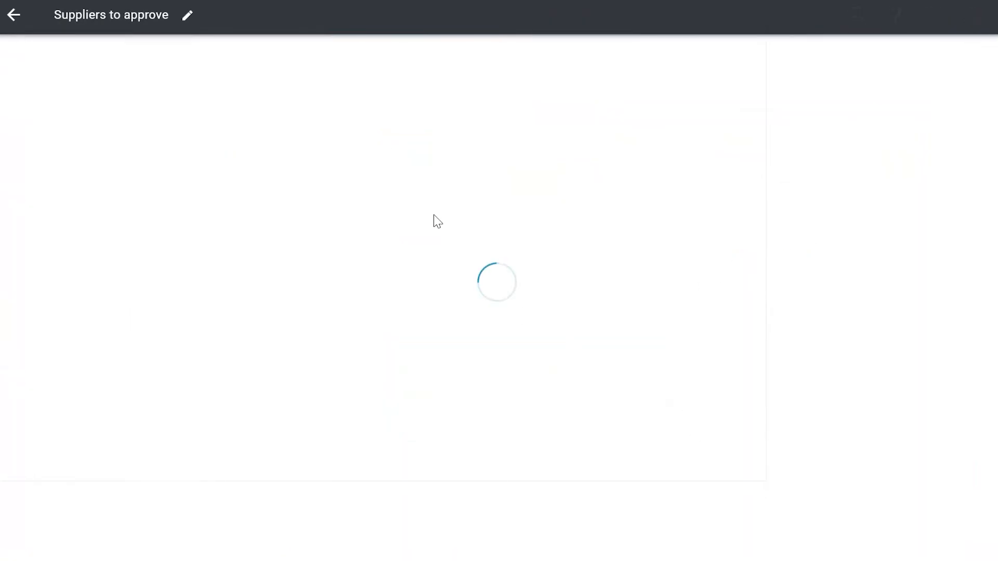